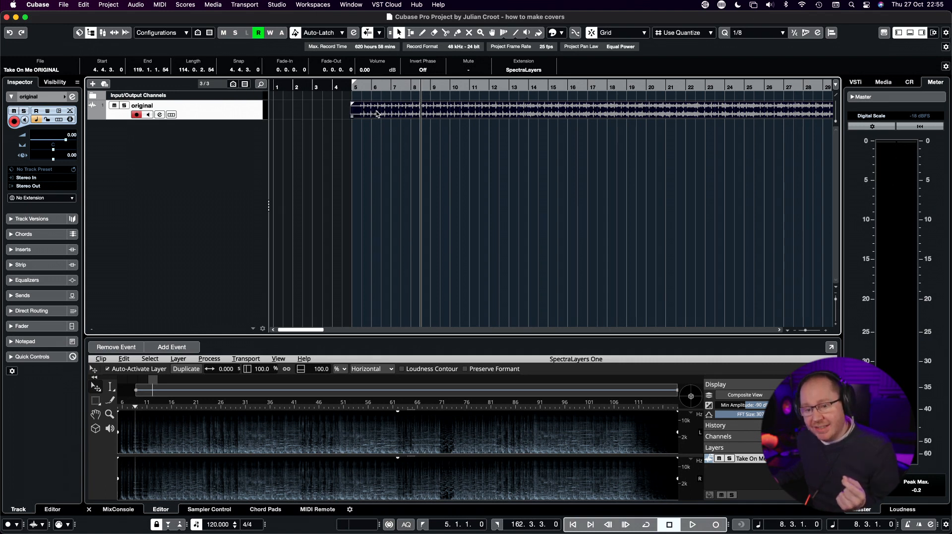
# Assign the SpectraLayers extension to the "original" audio track.
pyautogui.click(81, 193)
pyautogui.click(82, 193)
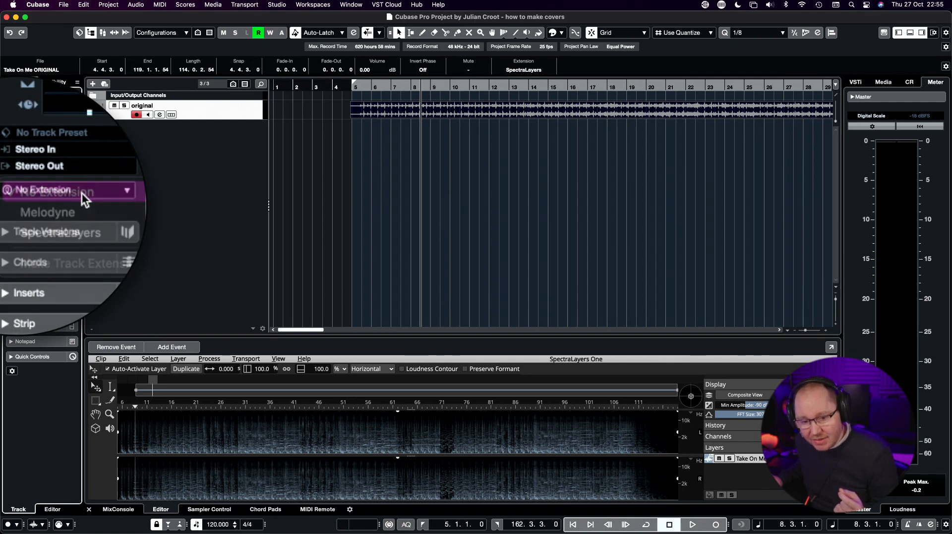
pyautogui.click(79, 200)
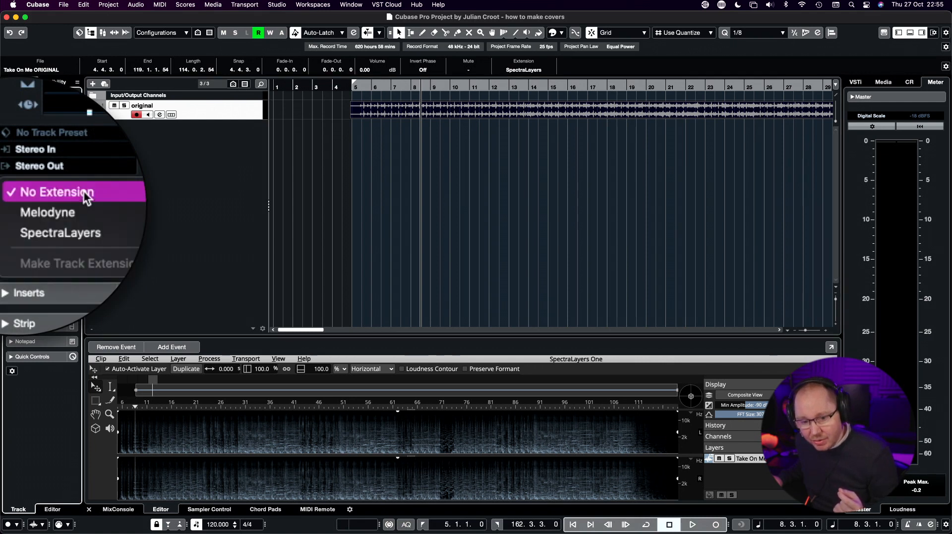
pyautogui.click(77, 237)
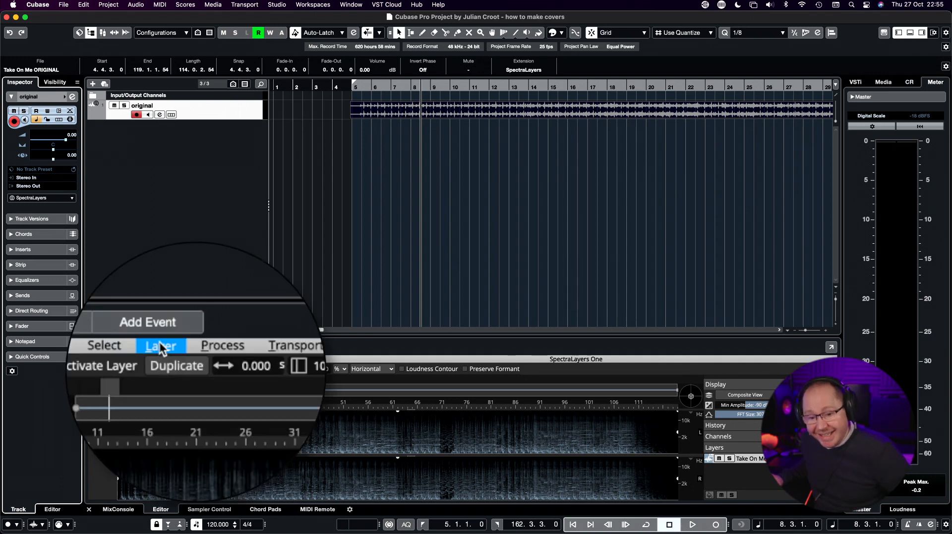
# Unmix the vocals of the Take On Me ORIGINAL layer with sensitivity 0.00.
pyautogui.click(178, 358)
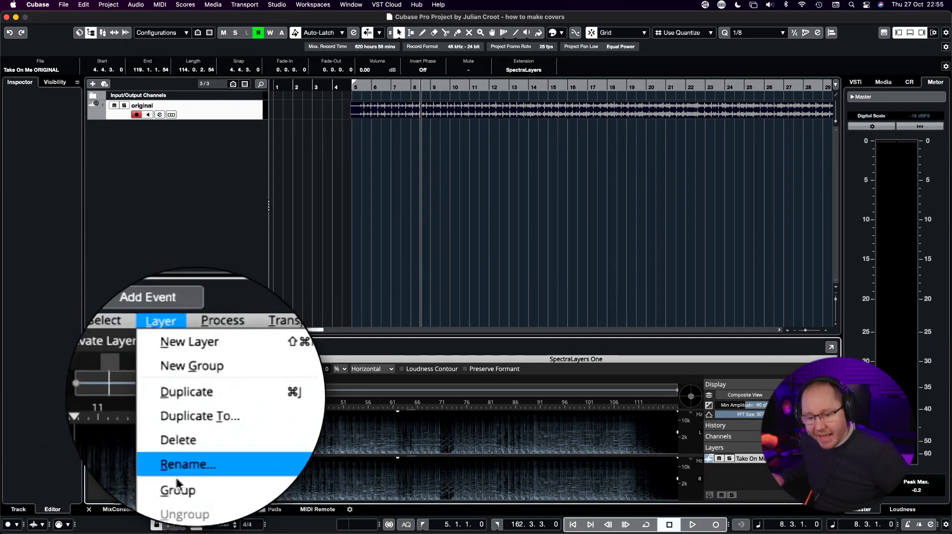
pyautogui.click(201, 463)
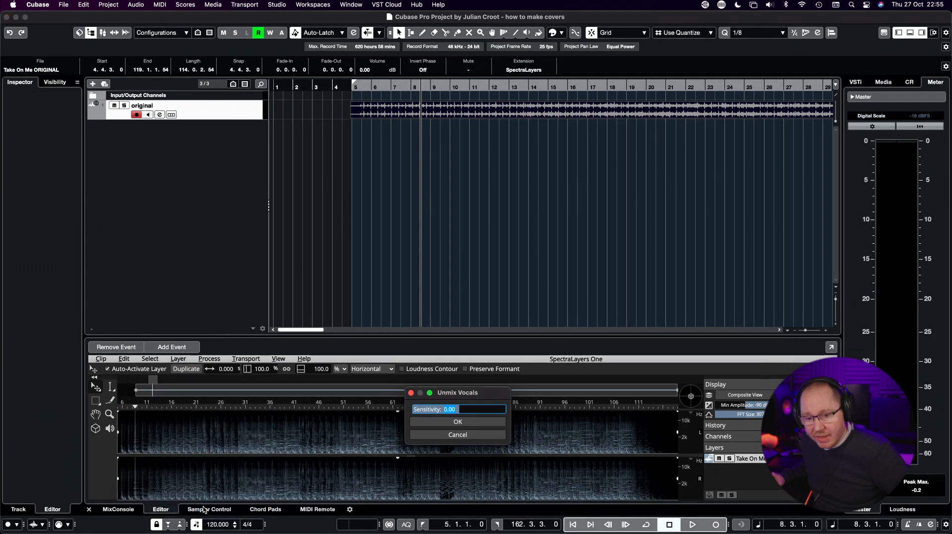
pyautogui.click(458, 422)
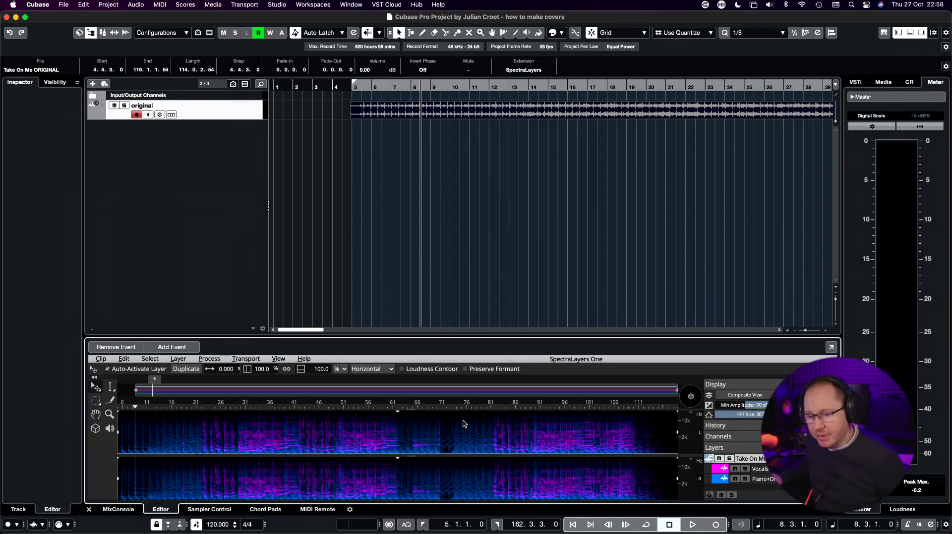
# Place the Piano+Drums+Bass+Other layer on a new track in the project, and remove the "original" track with its events.
pyautogui.click(766, 478)
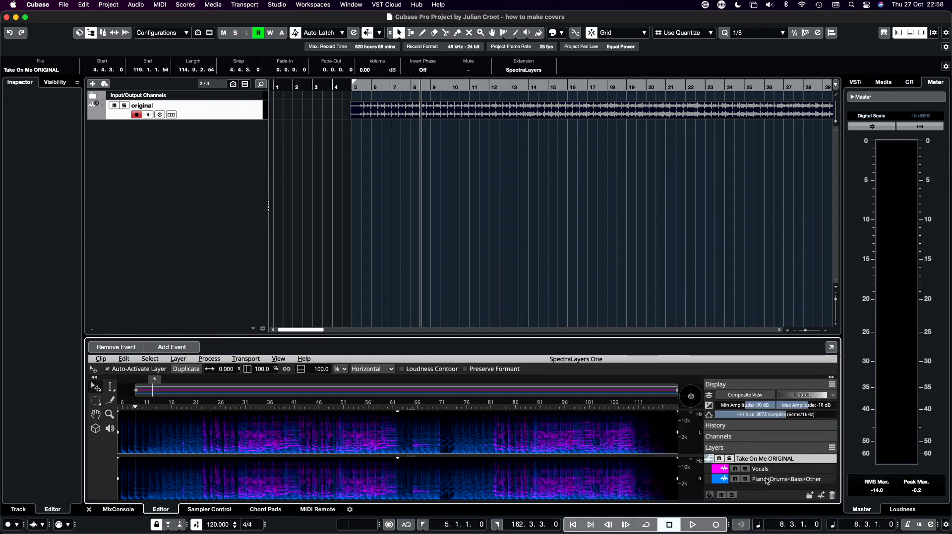
pyautogui.moveTo(766, 477); pyautogui.dragTo(394, 133)
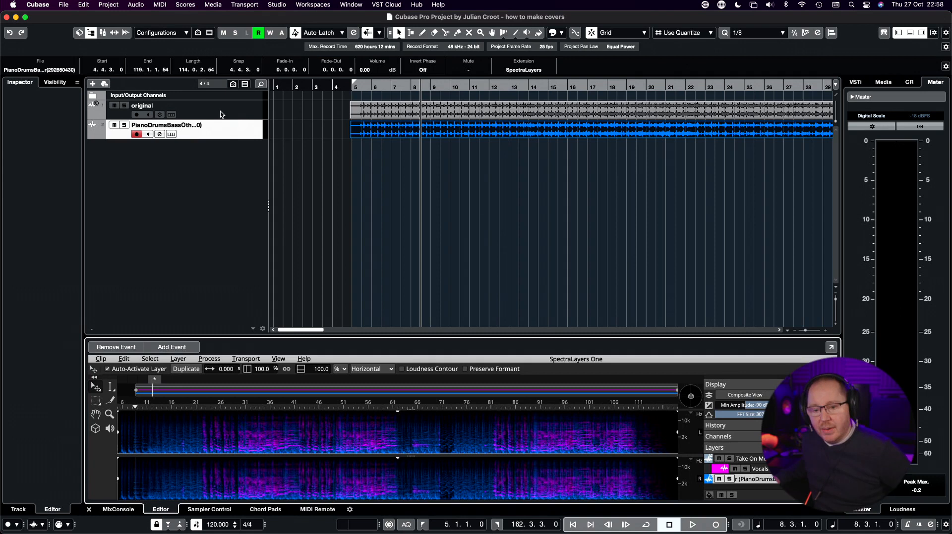
pyautogui.click(239, 109)
pyautogui.rightClick(239, 109)
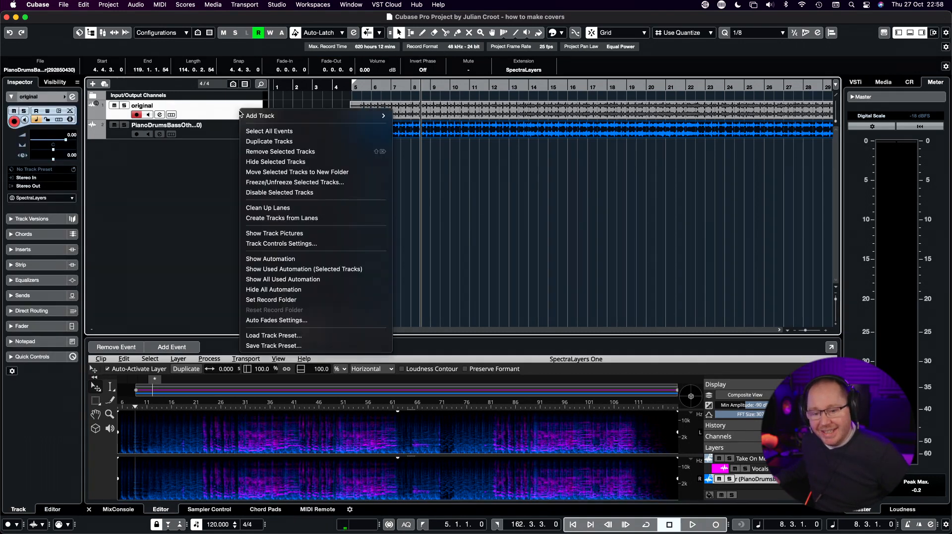
pyautogui.click(268, 152)
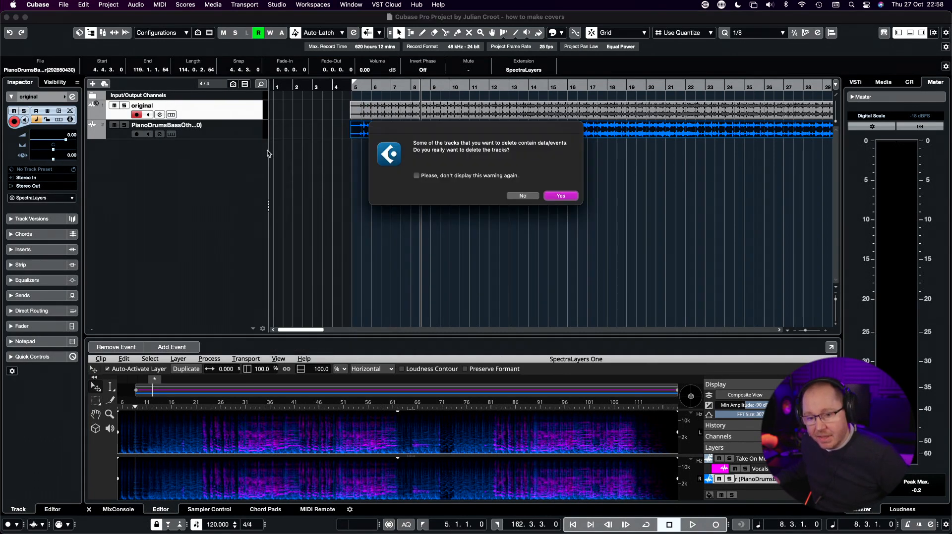
pyautogui.click(561, 197)
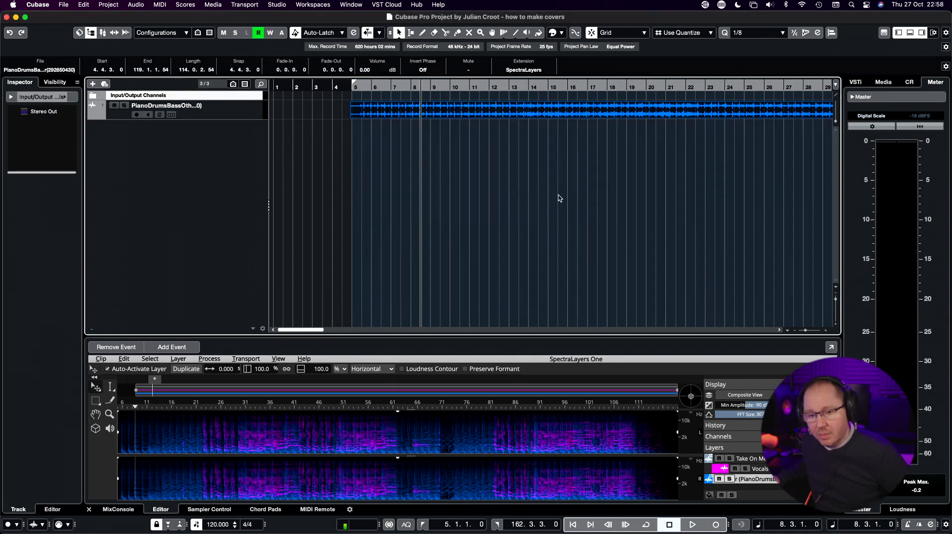
# Play the instrumental track from about bar 21 to check how well the vocals were removed.
pyautogui.moveTo(470, 91); pyautogui.dragTo(469, 86)
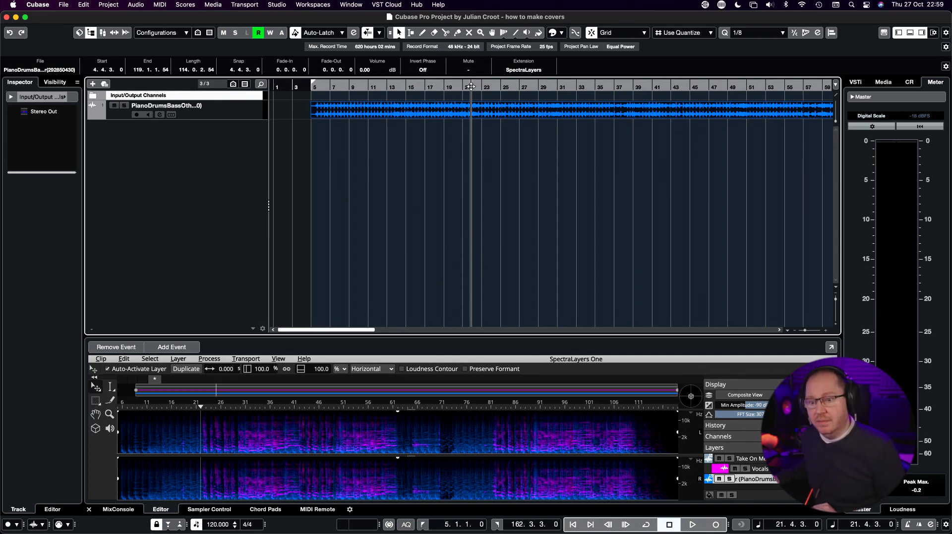
pyautogui.press('space')
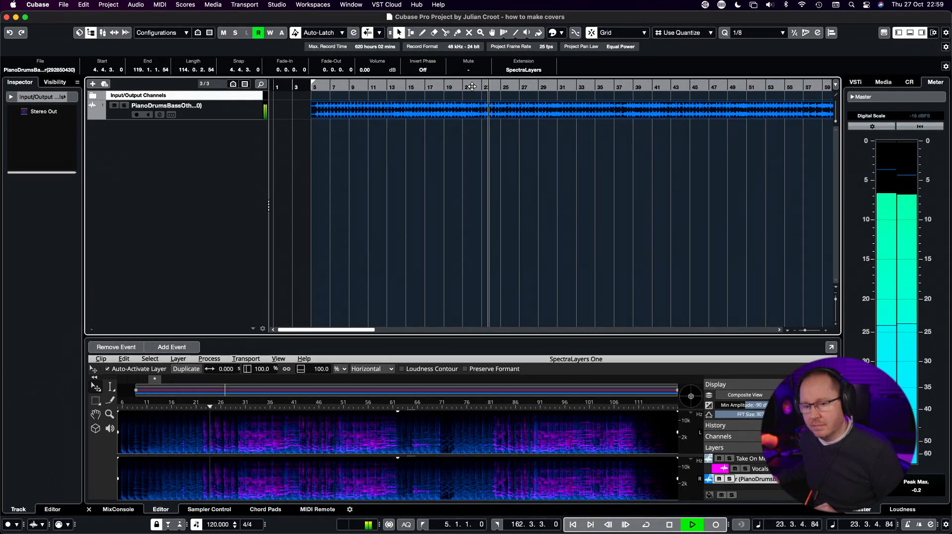
pyautogui.press('space')
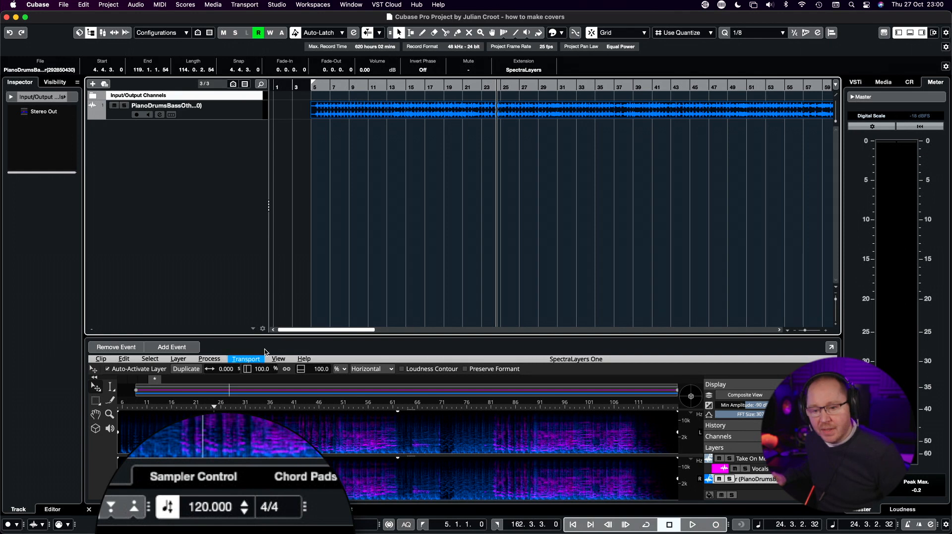
# Play the instrumental track from its beginning at bar 5 to listen to the beat.
pyautogui.click(313, 87)
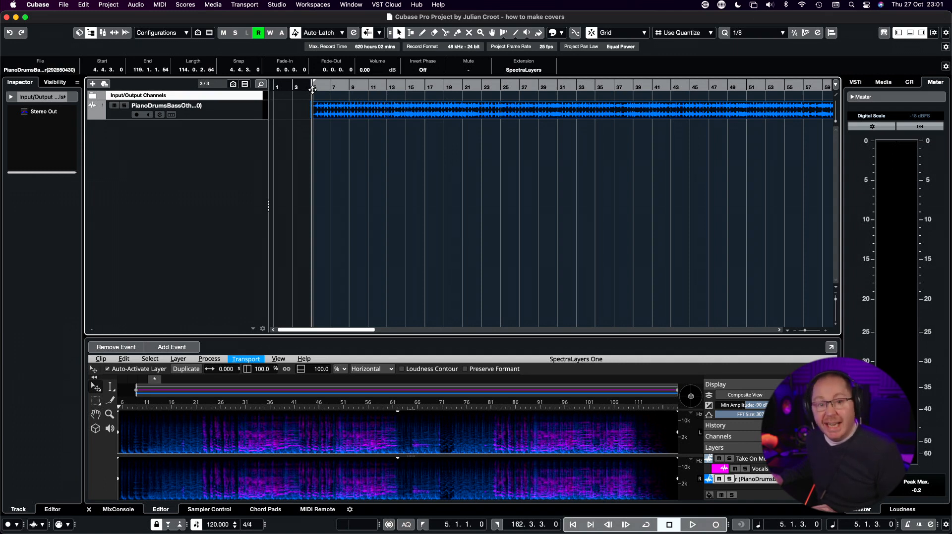
pyautogui.press('space')
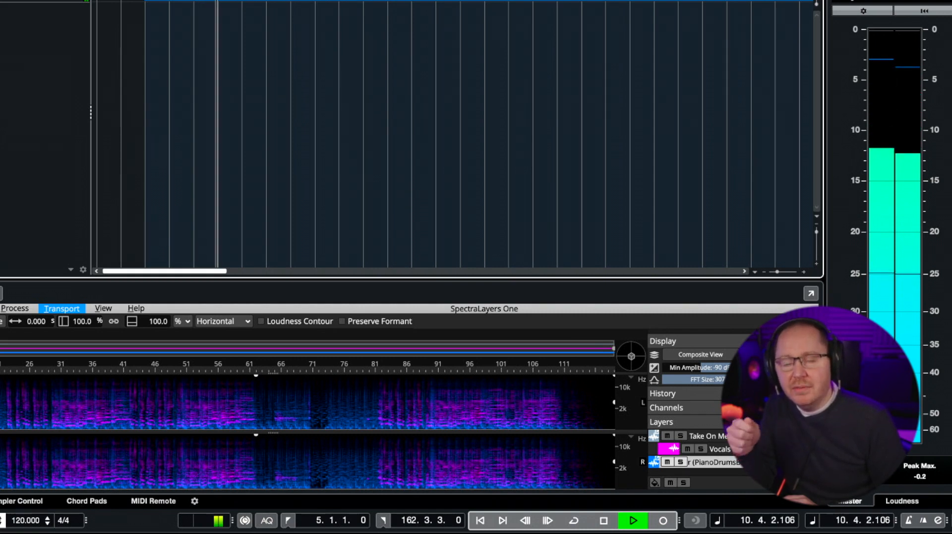
pyautogui.press('space')
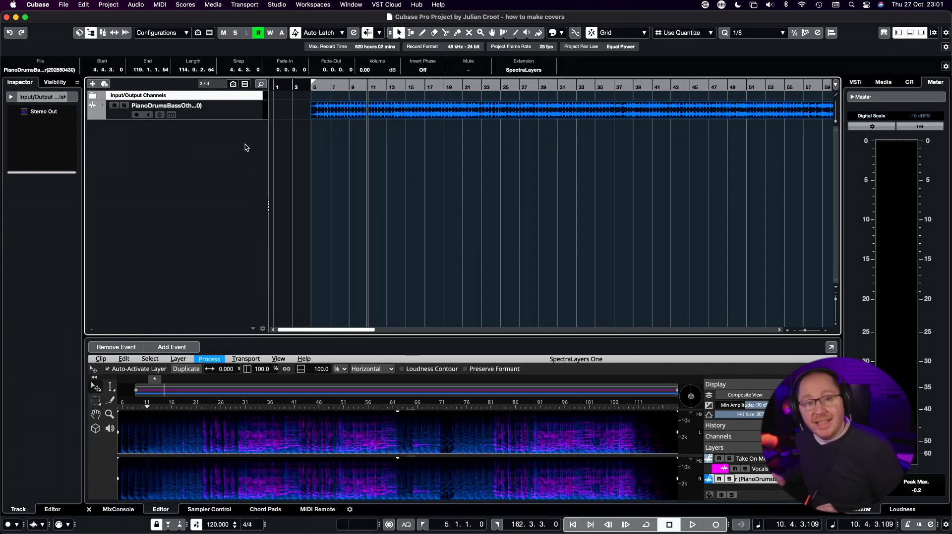
# Measure the song's tempo with the Beat Calculator by tapping along with the playing track.
pyautogui.click(109, 4)
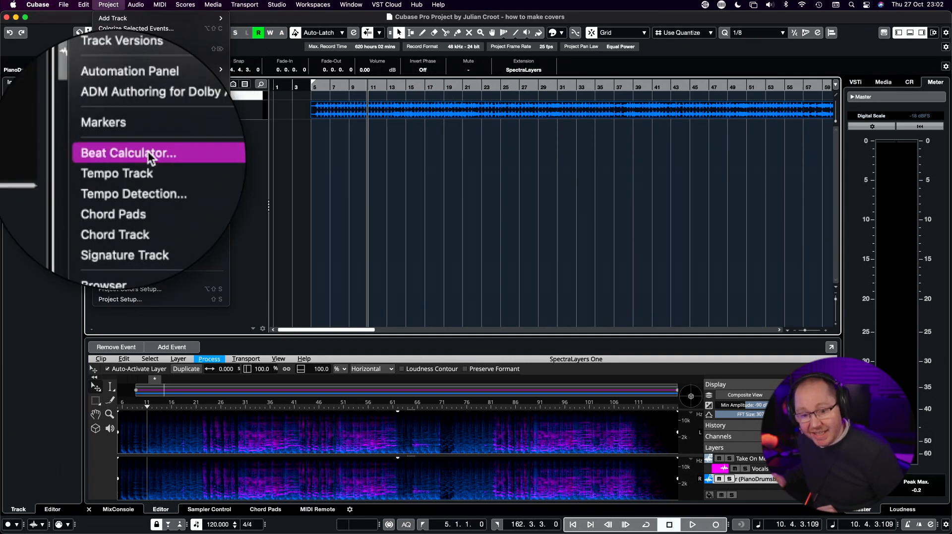
pyautogui.click(133, 159)
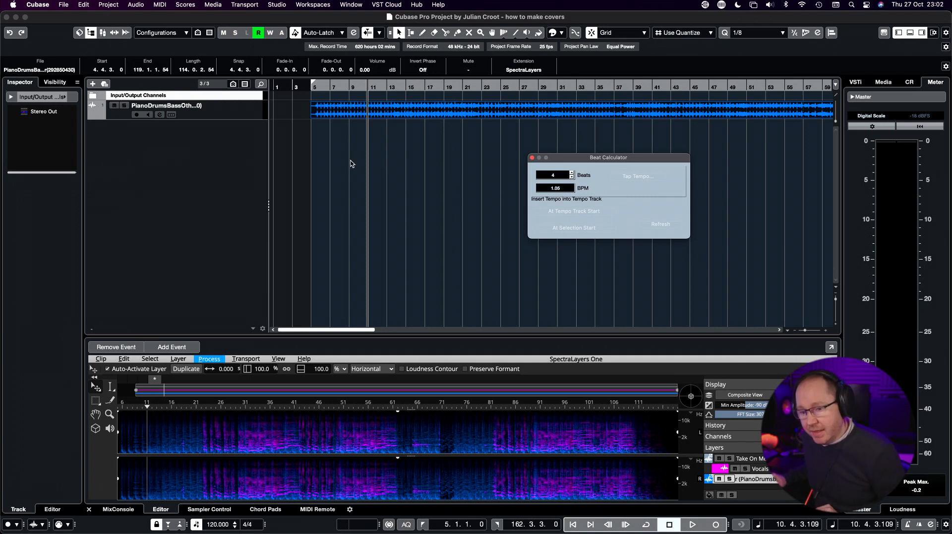
pyautogui.click(637, 169)
pyautogui.press('space')
pyautogui.press('space')
pyautogui.press('space')
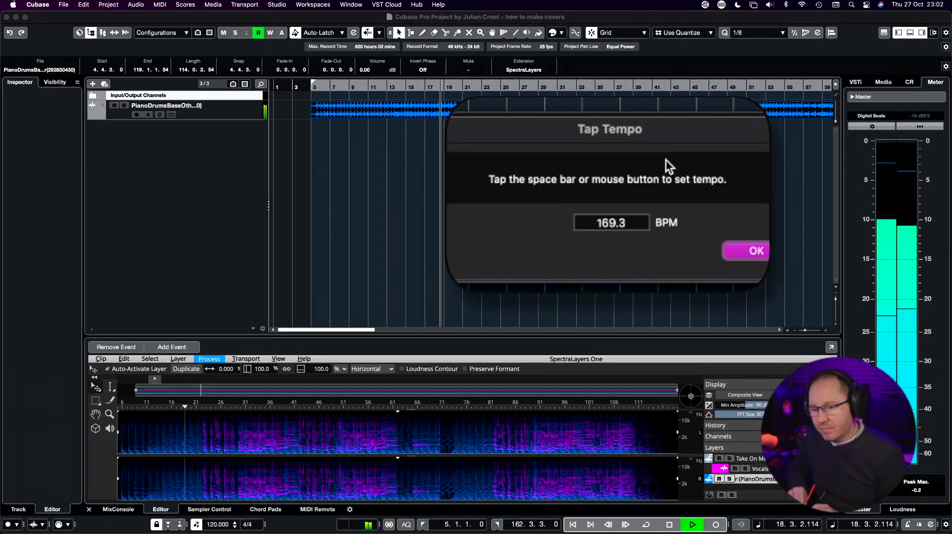
pyautogui.press('space')
pyautogui.press('space')
pyautogui.press('space')
pyautogui.press('space')
pyautogui.press('space')
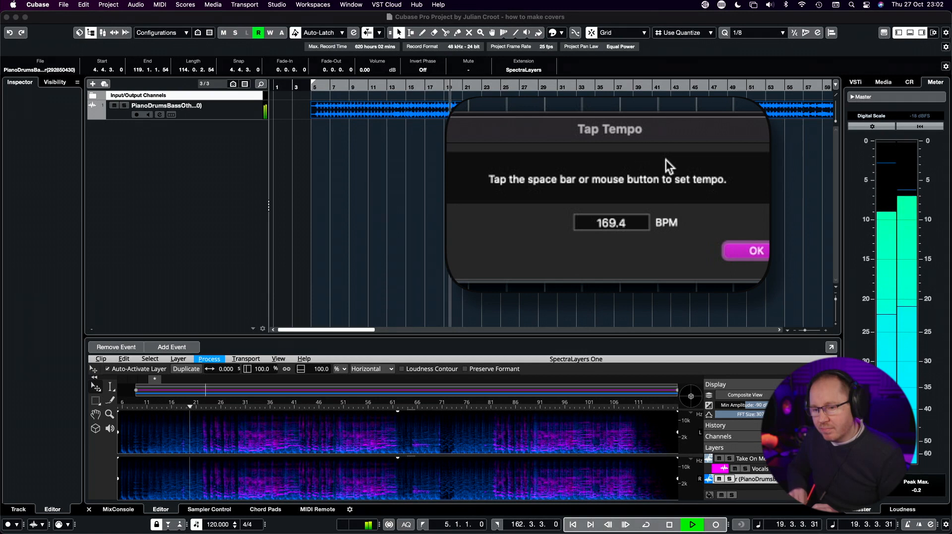
pyautogui.press('space')
pyautogui.press('Return')
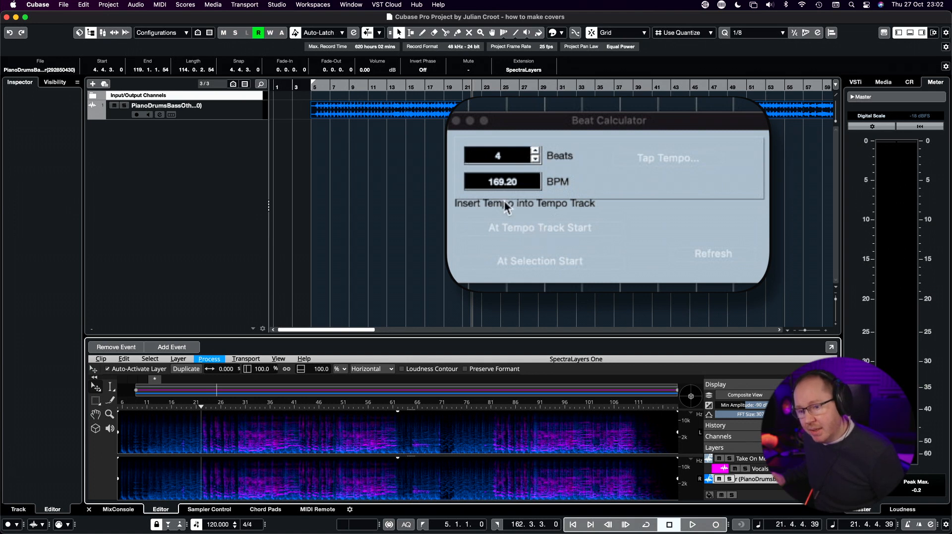
# Close the Beat Calculator and set the project tempo to 169.5 BPM.
pyautogui.click(455, 121)
pyautogui.click(203, 524)
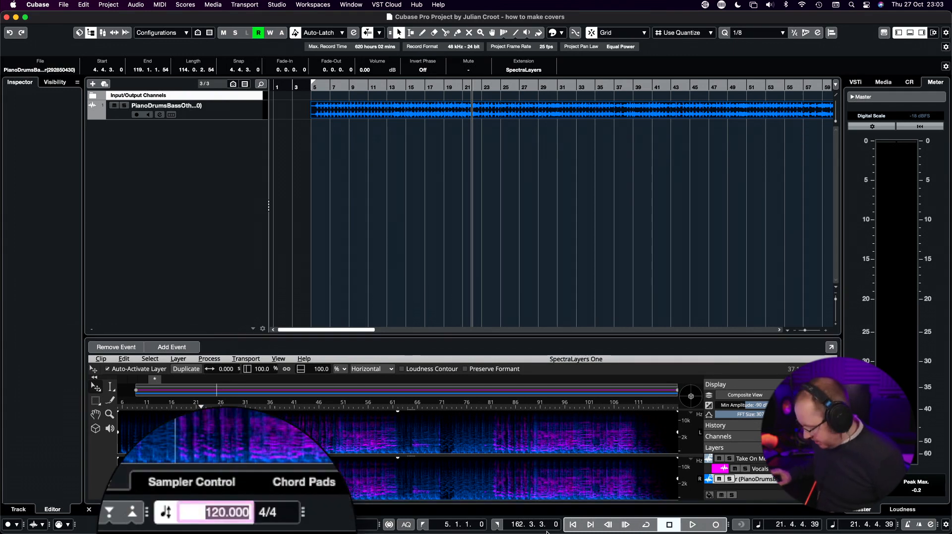
pyautogui.write('169.5')
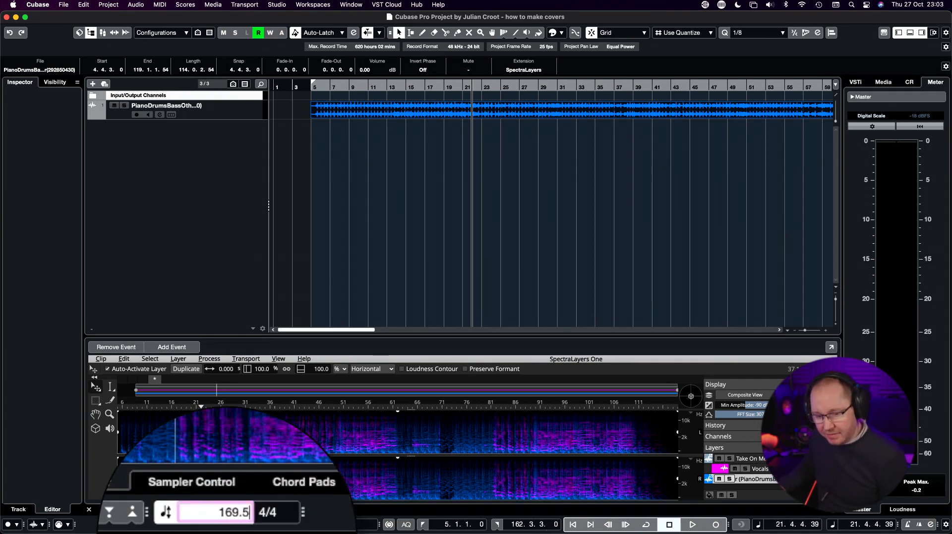
pyautogui.press('Return')
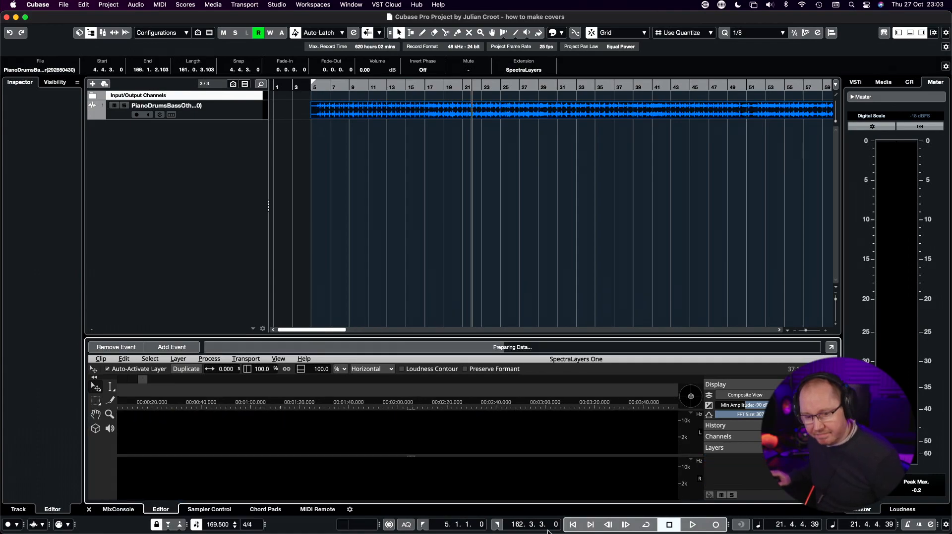